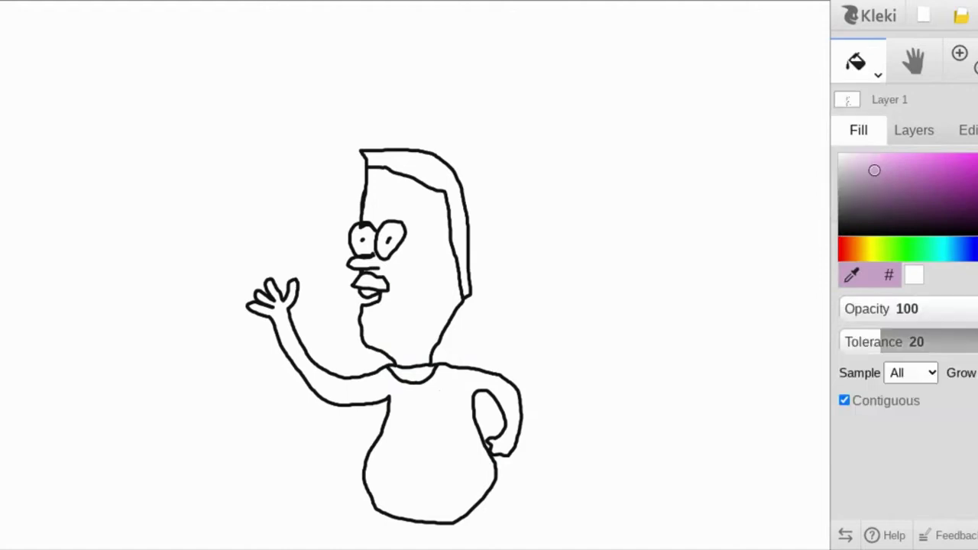
- Fill the man's collar with light purple and try a green fill on his shirt, undoing the green
left_click(904, 249)
left_click(976, 180)
left_click(443, 404)
key("ctrl+z")
- Draw black cuff lines across both wrists and outline the two legs below the shirt with the brush
left_click(860, 61)
left_click(859, 105)
left_click(850, 232)
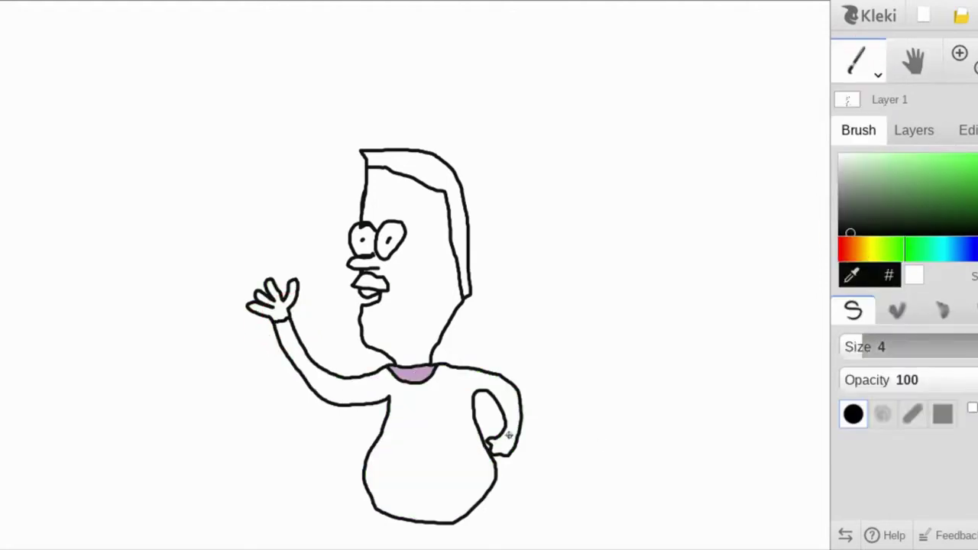
- Fill the man's shirt and both sleeves with dark green
left_click(977, 196)
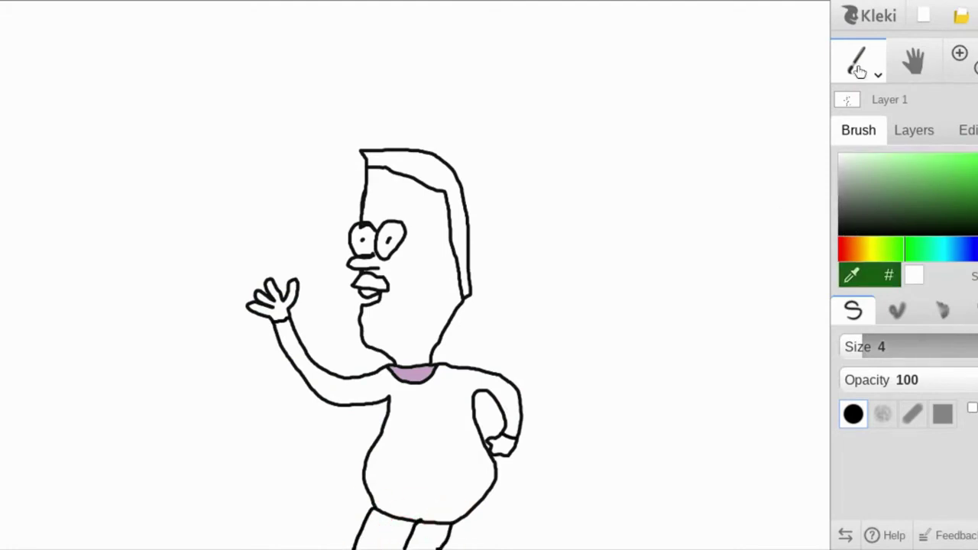
left_click(858, 64)
left_click(859, 105)
left_click(407, 439)
- Fill the man's moustache and hair with dark brown
left_click(861, 249)
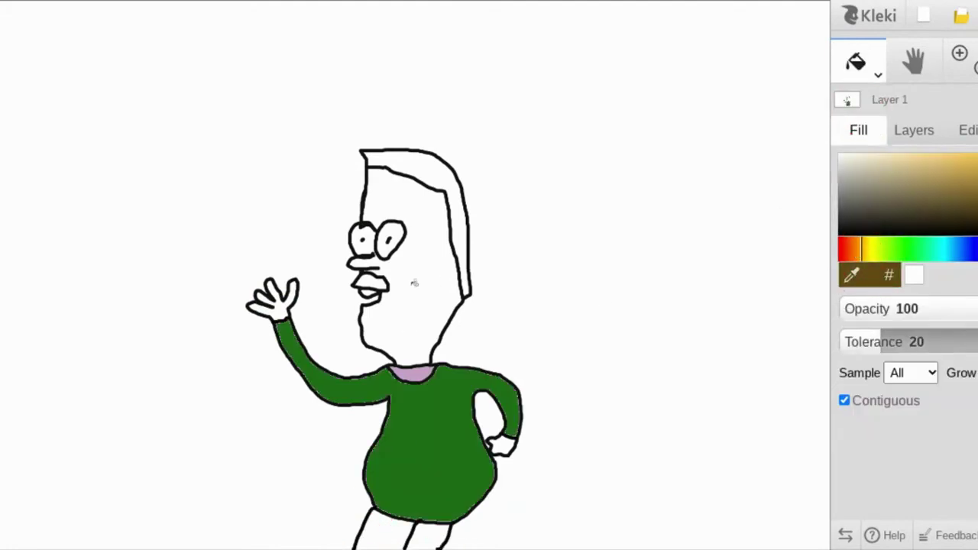
left_click(371, 282)
left_click(420, 170)
- Fill the face and both hands with bright yellow and draw a black glasses arm from the eye to the hair
left_click(875, 249)
left_click(976, 159)
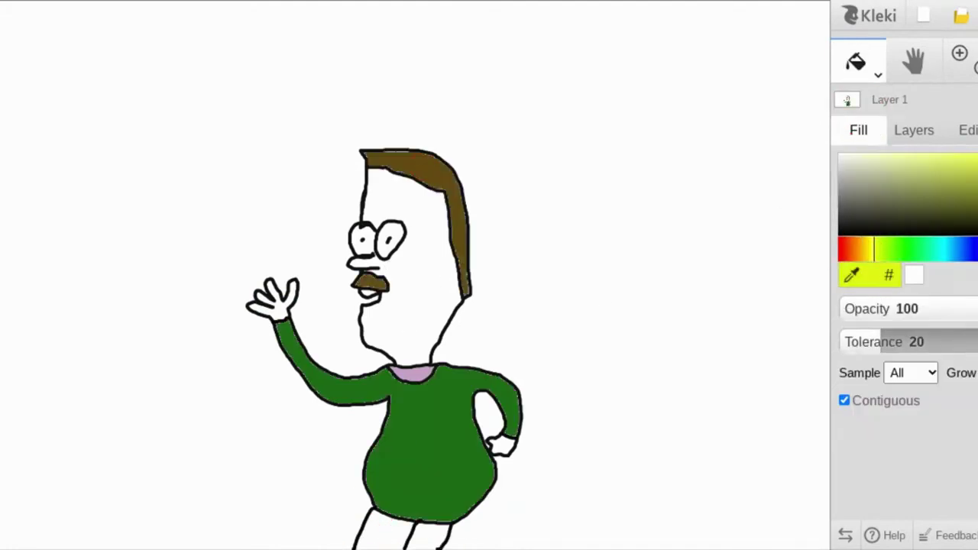
left_click(428, 283)
left_click(275, 302)
left_click(506, 446)
key("b")
left_click_drag(393, 231, 442, 234)
- Choose a medium blue and fill the trouser leg below the shirt with it
left_click_drag(881, 249, 967, 248)
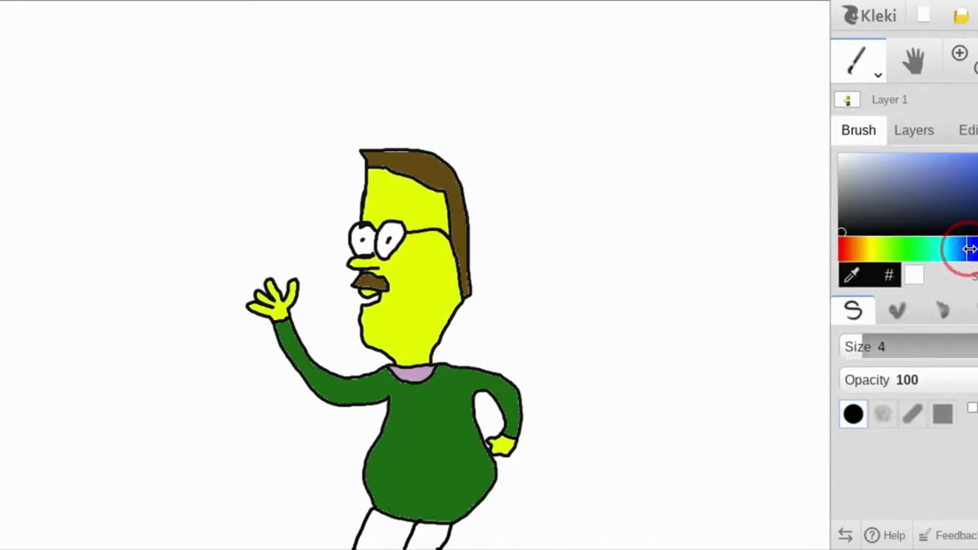
left_click_drag(944, 170, 968, 161)
key("g")
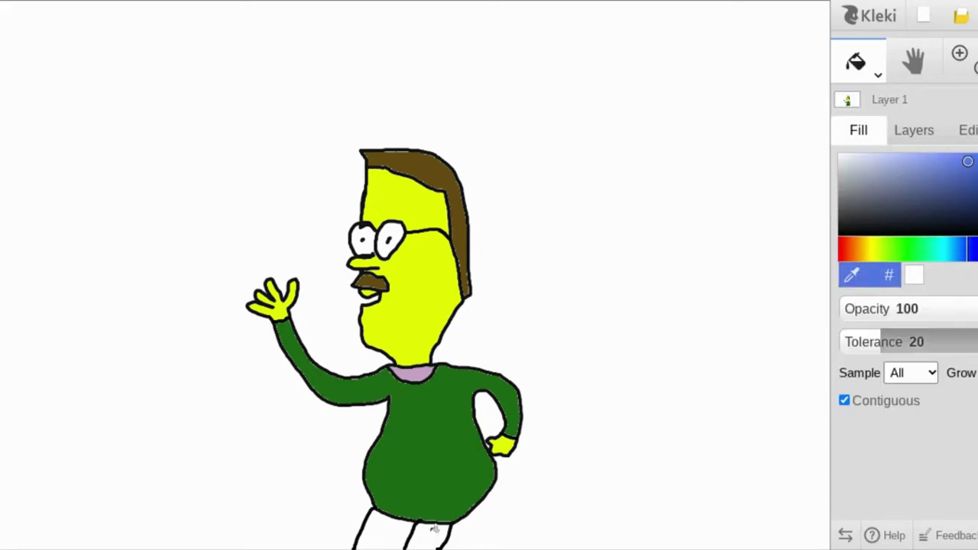
left_click(432, 534)
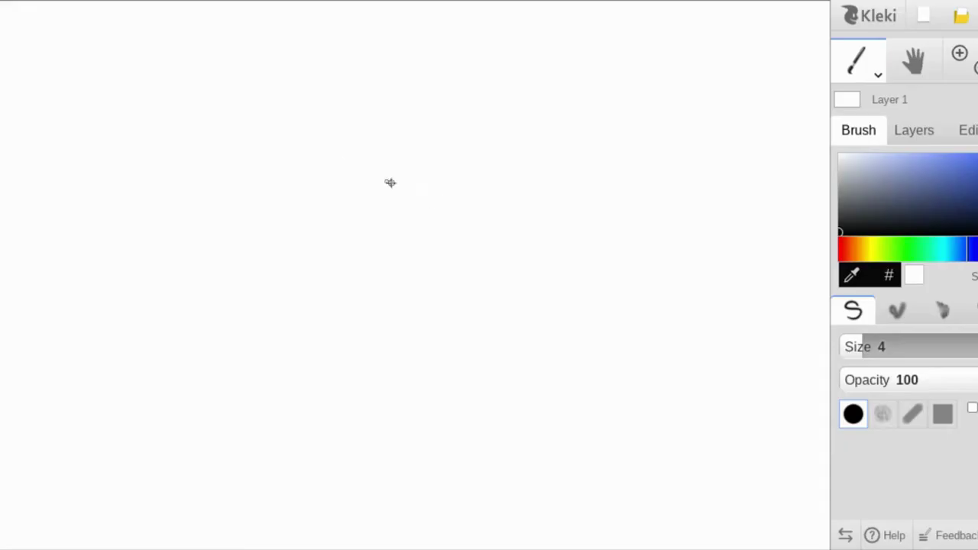
- Draw a black outline of a round mouse head with two round ears on the blank canvas
mouse_move(389, 181)
left_mouse_down()
mouse_move(363, 312)
mouse_move(465, 192)
mouse_move(455, 283)
mouse_move(394, 155)
mouse_move(413, 155)
mouse_move(481, 243)
left_mouse_up()
key("ctrl+z")
mouse_move(371, 136)
left_mouse_down()
mouse_move(345, 188)
mouse_move(380, 164)
left_mouse_up()
left_click_drag(418, 142, 454, 200)
- Fill both ears and the head of the mouse with black
key("g")
left_click(451, 153)
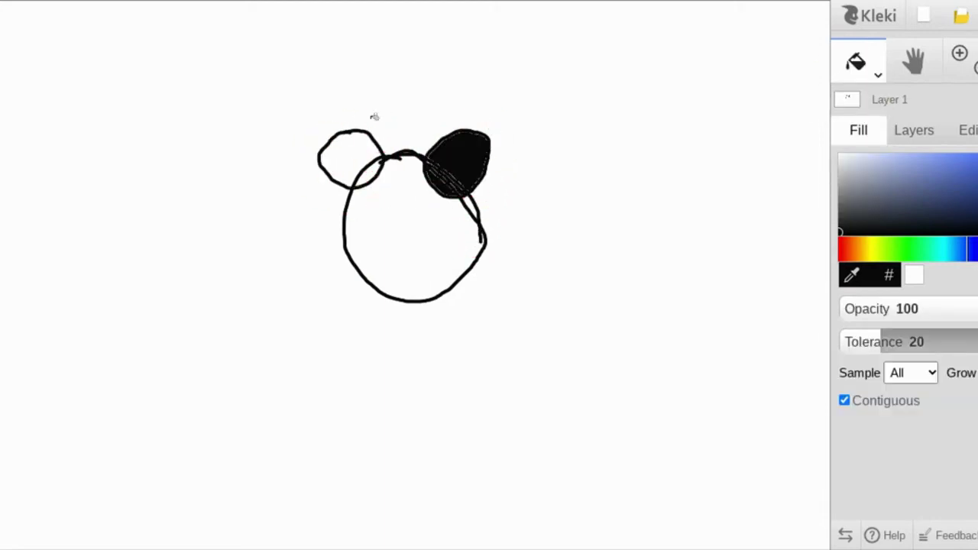
left_click(350, 159)
left_click(432, 207)
- Outline a white oval for the mouse's left eye on the black head and fill it with white
key("b")
left_click_drag(840, 232, 842, 156)
mouse_move(359, 217)
left_mouse_down()
mouse_move(412, 207)
mouse_move(379, 238)
mouse_move(388, 198)
left_mouse_up()
left_click_drag(378, 237, 374, 204)
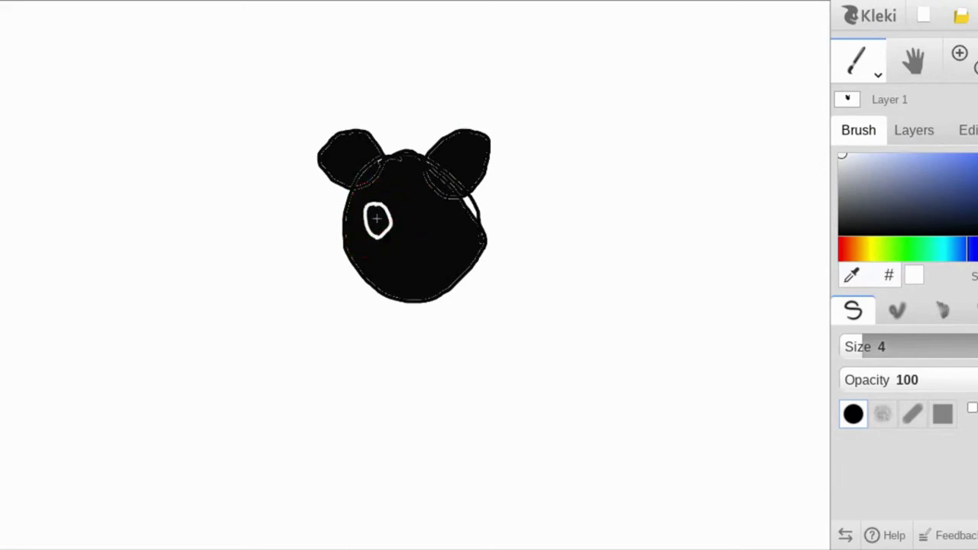
left_click(871, 71)
left_click(858, 105)
left_click(377, 221)
- Outline the mouse's right eye as a wider white oval and fill it with white
left_click(871, 71)
left_click(858, 105)
left_click_drag(435, 199, 458, 208)
key("g")
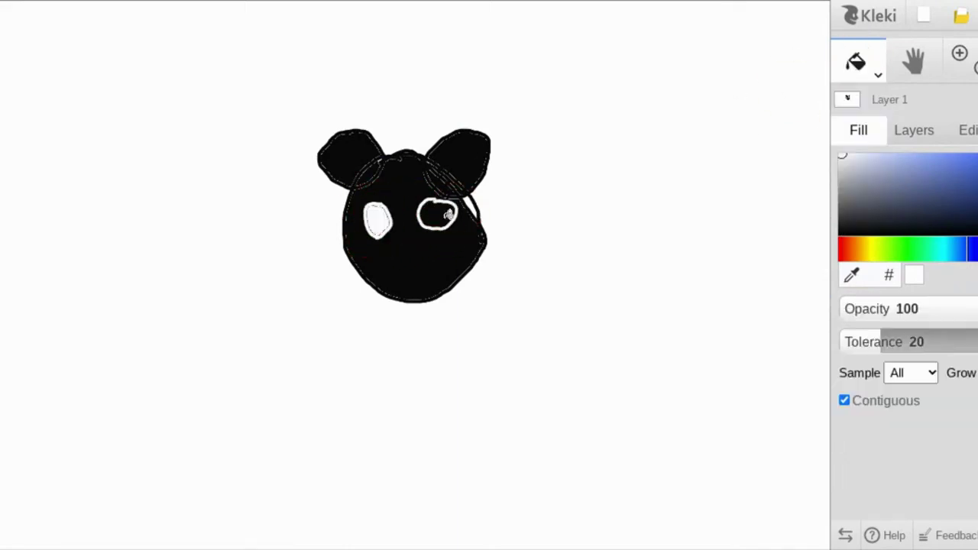
left_click(442, 212)
- Outline the mouse's face area around the eyes in light beige and fill it with the same colour
key("b")
left_click(841, 168)
left_click(863, 162)
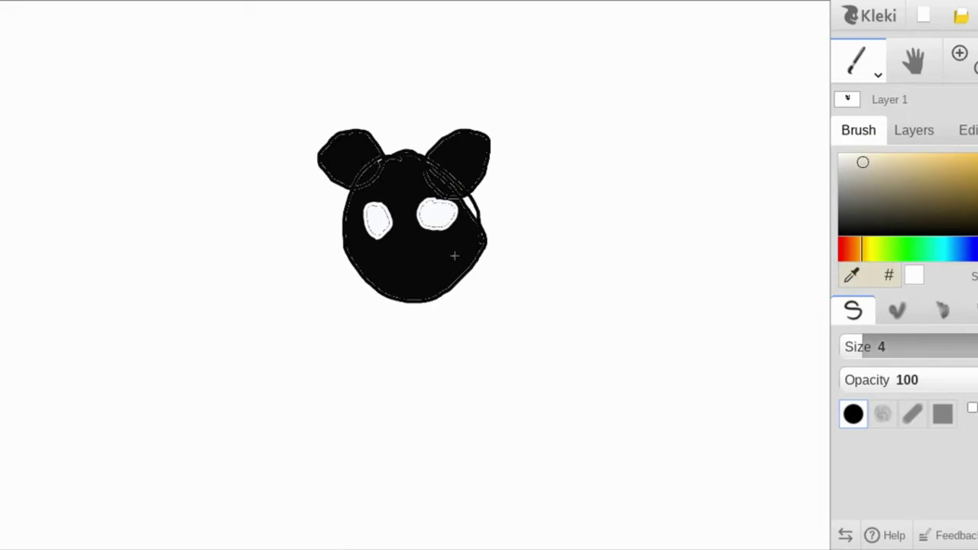
mouse_move(360, 202)
left_mouse_down()
mouse_move(393, 175)
mouse_move(436, 197)
mouse_move(468, 243)
mouse_move(378, 264)
mouse_move(367, 194)
left_mouse_up()
left_click(871, 71)
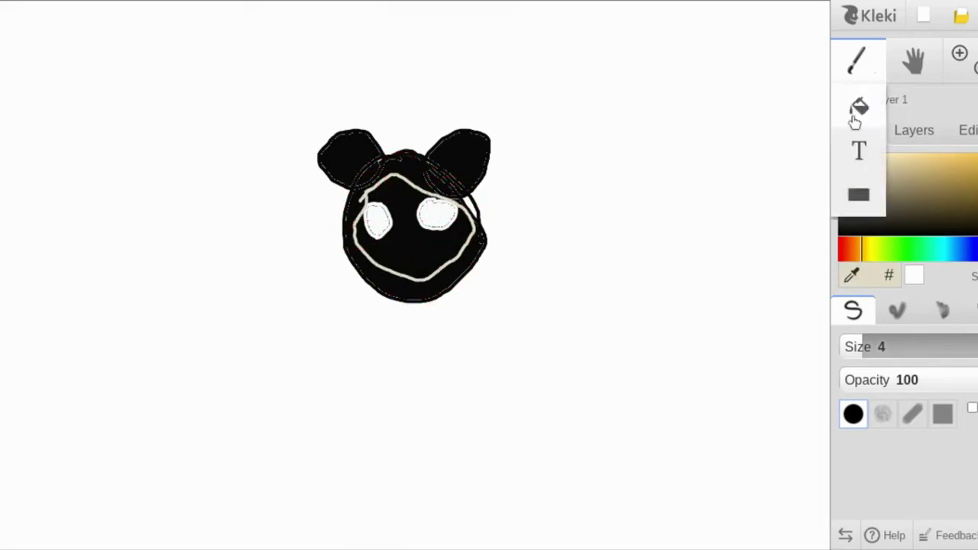
left_click(856, 114)
left_click(407, 188)
- Draw the mouse's nose, smiling mouth and eye pupils in near-black with the brush
left_click(863, 80)
left_click(858, 114)
left_click_drag(856, 207, 849, 225)
mouse_move(409, 230)
left_mouse_down()
mouse_move(395, 242)
mouse_move(417, 234)
mouse_move(434, 250)
left_mouse_up()
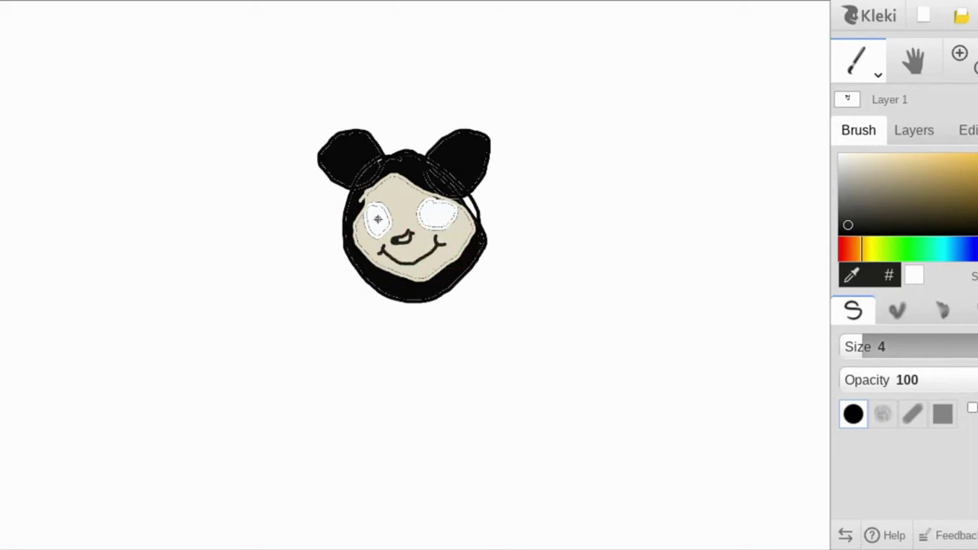
- Outline the mouse's round body below the head with a waistline and two oval buttons
mouse_move(407, 310)
left_mouse_down()
mouse_move(362, 363)
mouse_move(407, 308)
left_mouse_up()
mouse_move(363, 346)
left_mouse_down()
mouse_move(441, 341)
mouse_move(380, 354)
left_mouse_up()
left_click_drag(425, 350, 417, 348)
- Draw both arms with hands and both legs with large shoes on the mouse's body
mouse_move(373, 380)
left_mouse_down()
mouse_move(347, 387)
mouse_move(337, 413)
mouse_move(282, 406)
mouse_move(350, 438)
mouse_move(356, 395)
mouse_move(389, 386)
left_mouse_up()
mouse_move(360, 333)
left_mouse_down()
mouse_move(268, 328)
mouse_move(262, 341)
mouse_move(284, 324)
mouse_move(359, 346)
left_mouse_up()
mouse_move(444, 337)
left_mouse_down()
mouse_move(494, 335)
mouse_move(506, 360)
mouse_move(500, 375)
mouse_move(455, 339)
left_mouse_up()
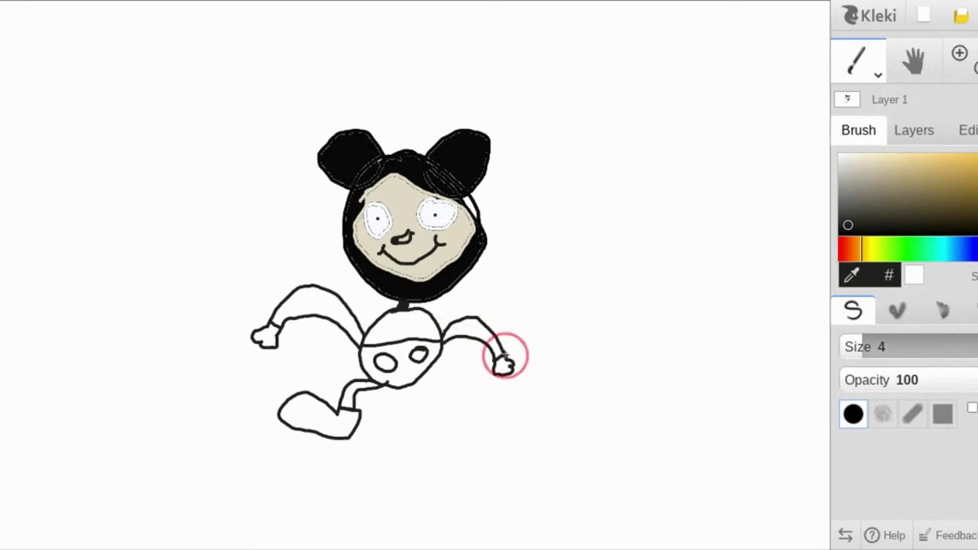
mouse_move(428, 373)
left_mouse_down()
mouse_move(451, 416)
mouse_move(504, 422)
mouse_move(438, 436)
mouse_move(433, 375)
left_mouse_up()
left_click_drag(436, 415, 451, 414)
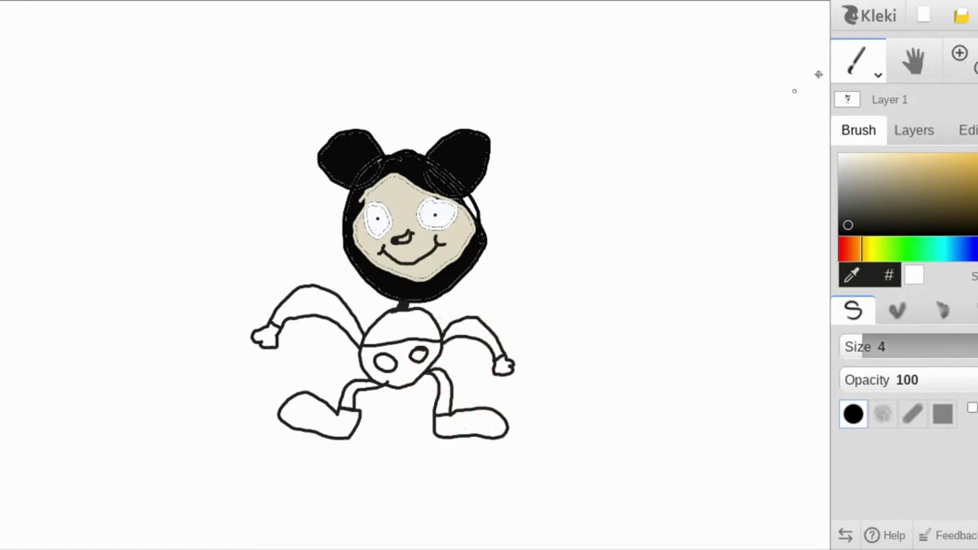
- Fill the mouse's legs, arms and upper body with near-black
left_click(878, 75)
left_click(858, 100)
left_click(444, 393)
left_click(474, 328)
left_click(403, 326)
left_click(313, 301)
- Fill the mouse's shorts with red
left_click(841, 256)
left_click(977, 170)
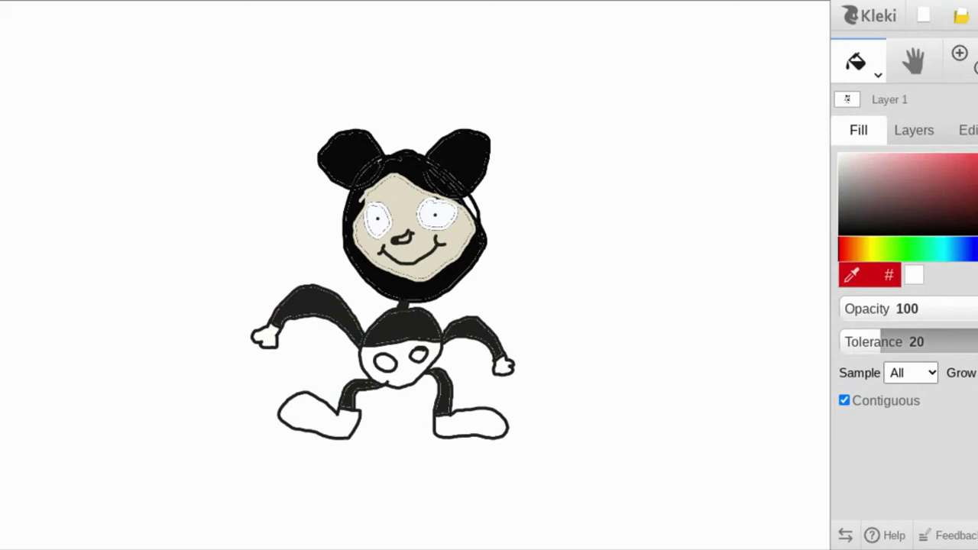
left_click(413, 367)
- Fill both shoes and the two shorts buttons of the mouse with bright yellow
left_click(873, 250)
left_click(472, 422)
left_click(324, 417)
left_click(385, 363)
left_click(418, 355)
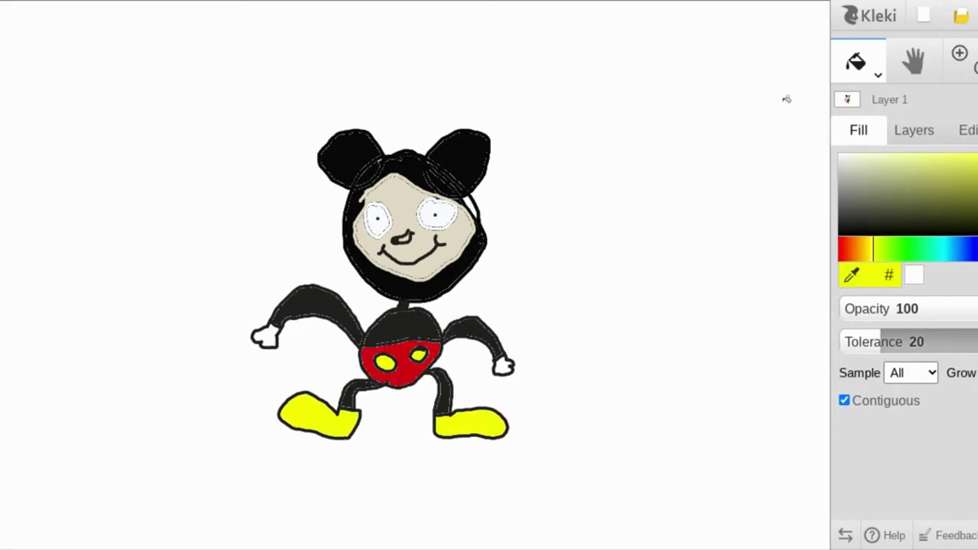
- Fill the remaining white gap at the right edge of the mouse's head with black and return to the brush
left_click(856, 68)
left_click(858, 100)
left_click(843, 229)
left_click(856, 67)
left_click(858, 100)
left_click(471, 207)
left_click(852, 65)
left_click(858, 100)
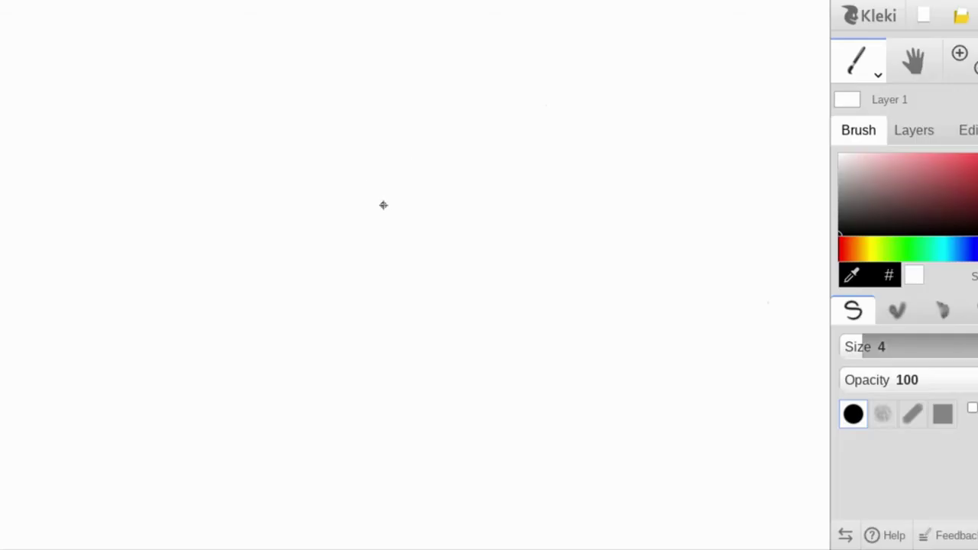
- Draw a black outline of a man's head with quiffed hair, ear, large chin, two eyes and a pointed nose mask
mouse_move(382, 206)
left_mouse_down()
mouse_move(470, 266)
mouse_move(533, 232)
mouse_move(515, 221)
mouse_move(534, 213)
mouse_move(522, 204)
mouse_move(463, 204)
mouse_move(429, 219)
mouse_move(408, 207)
mouse_move(407, 234)
mouse_move(372, 201)
mouse_move(375, 155)
mouse_move(414, 160)
mouse_move(437, 94)
mouse_move(504, 99)
mouse_move(548, 59)
mouse_move(476, 68)
mouse_move(518, 76)
mouse_move(529, 71)
mouse_move(427, 76)
mouse_move(396, 119)
mouse_move(380, 200)
left_mouse_up()
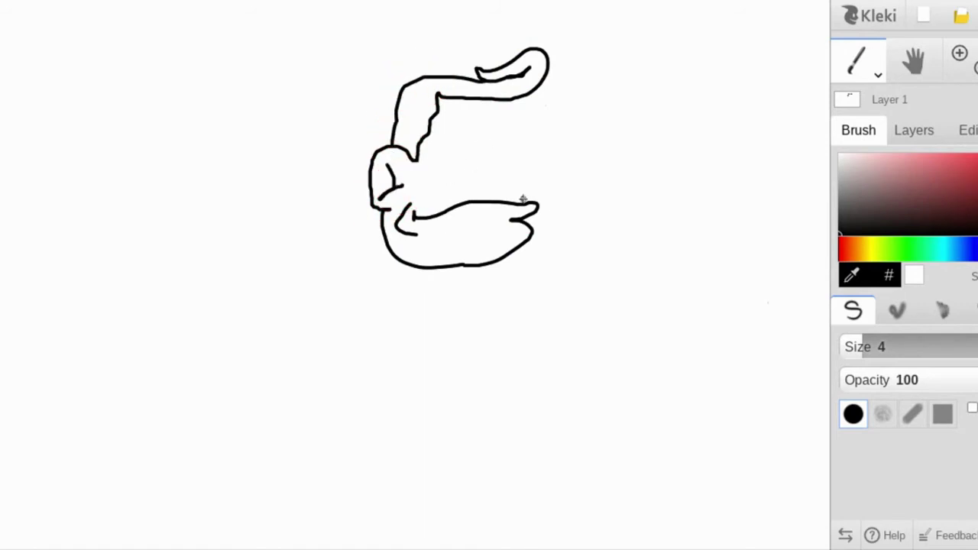
left_click_drag(521, 201, 532, 92)
mouse_move(526, 132)
left_mouse_down()
mouse_move(501, 144)
mouse_move(520, 157)
mouse_move(504, 138)
mouse_move(478, 162)
mouse_move(461, 142)
mouse_move(499, 131)
left_mouse_up()
mouse_move(463, 167)
left_mouse_down()
mouse_move(450, 198)
mouse_move(511, 199)
mouse_move(505, 181)
mouse_move(515, 167)
mouse_move(494, 148)
mouse_move(480, 180)
left_mouse_up()
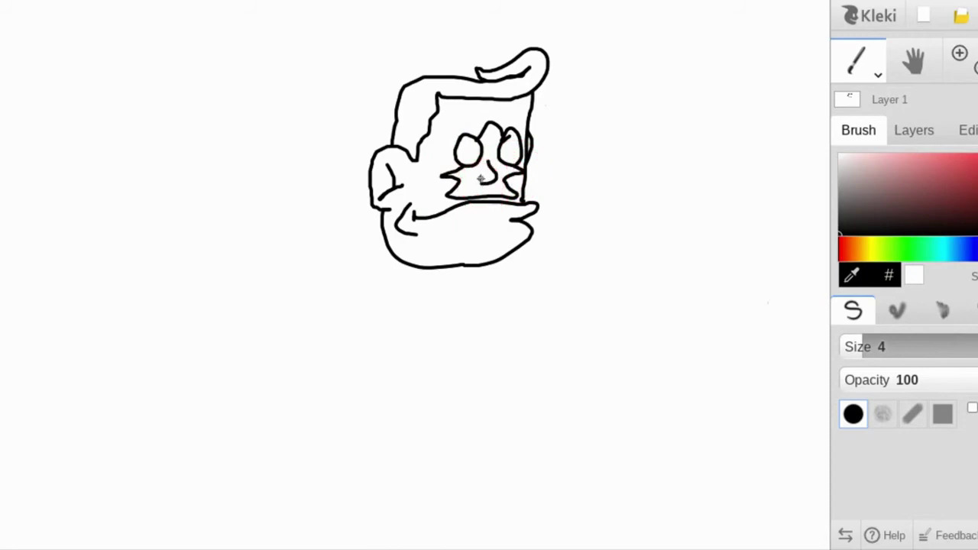
- Fill the mask around the man's nose with purple
left_click(977, 172)
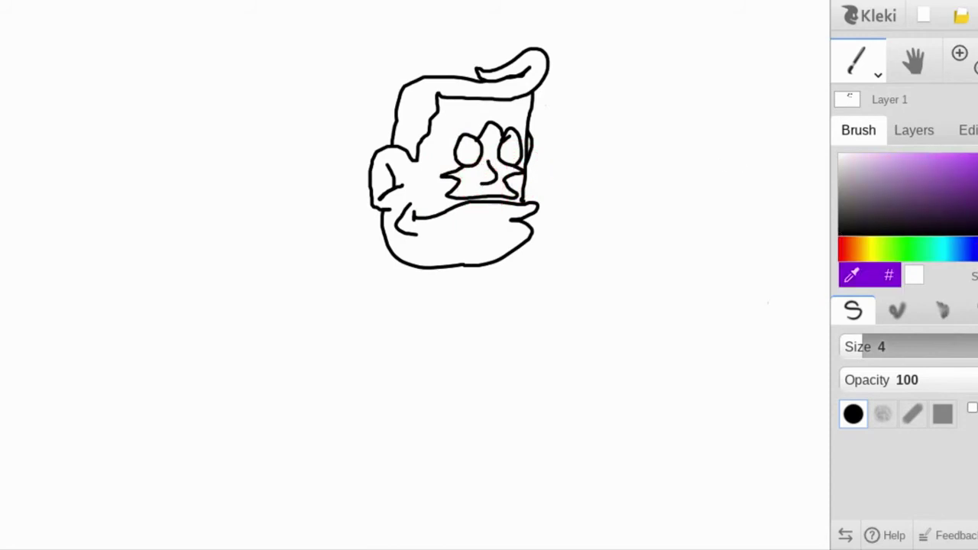
left_click(870, 64)
left_click(858, 101)
left_click(481, 175)
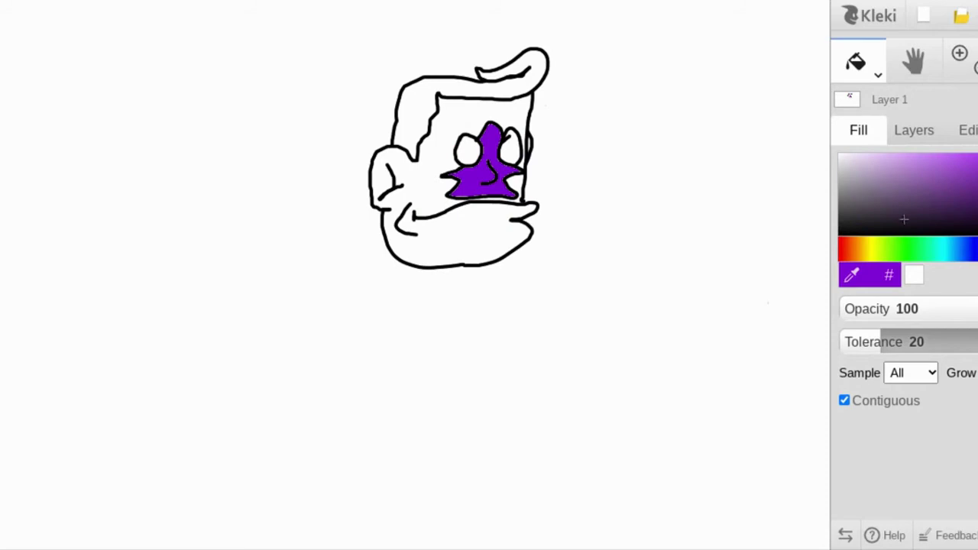
- Fill the man's face, ear and chin with light peach
left_click(859, 249)
left_click(902, 154)
left_click(521, 183)
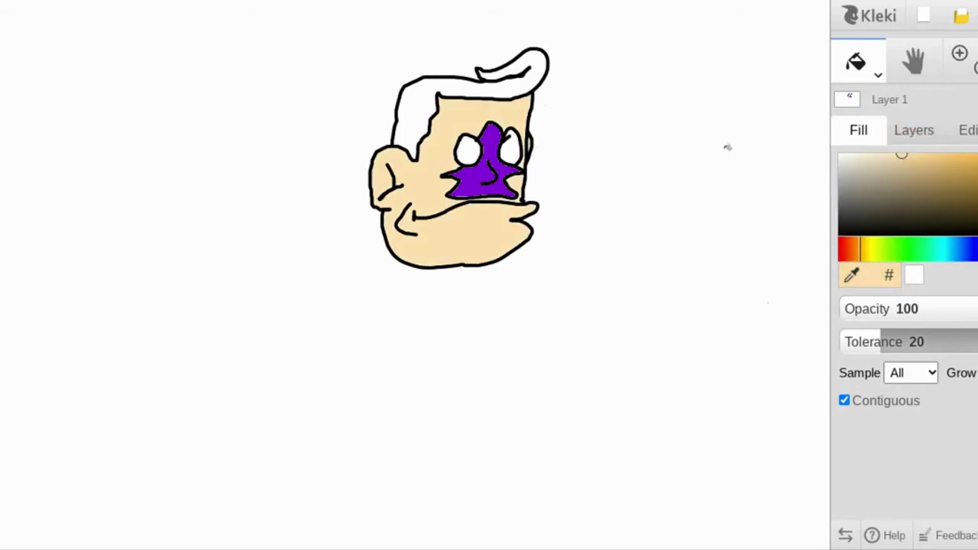
- Draw small black pupils in both of the masked man's eyes
left_click(856, 60)
left_click(858, 102)
left_click(850, 234)
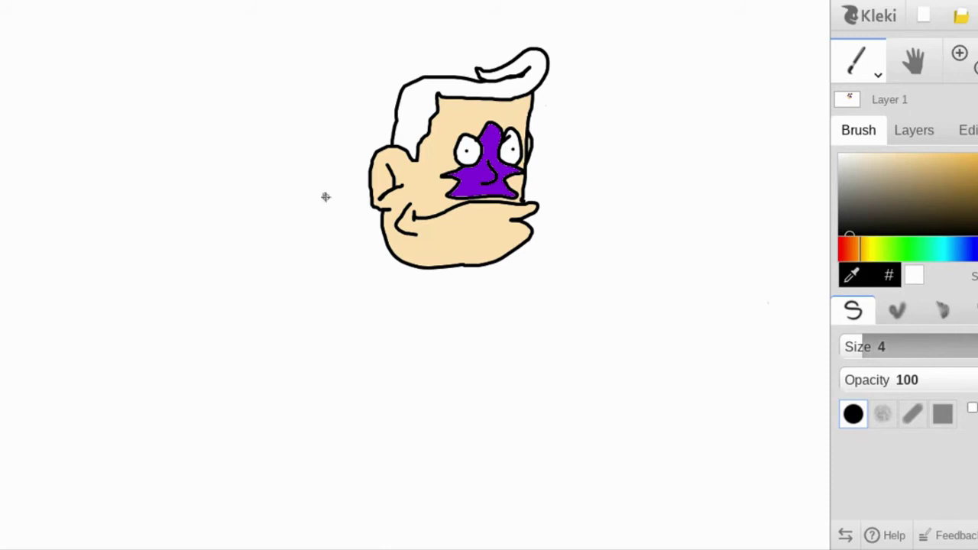
- Outline the man's large round body with a collar around the neck, and draw the arms and chest line
mouse_move(394, 132)
left_mouse_down()
mouse_move(266, 247)
mouse_move(429, 359)
mouse_move(537, 262)
mouse_move(537, 209)
left_mouse_up()
left_click_drag(370, 196, 415, 272)
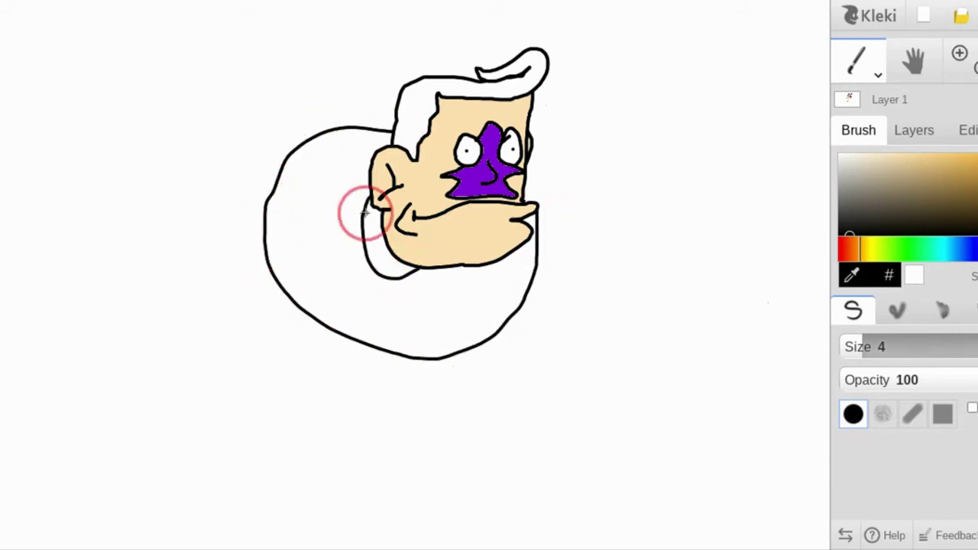
mouse_move(312, 137)
left_mouse_down()
mouse_move(328, 266)
mouse_move(298, 267)
mouse_move(269, 197)
left_mouse_up()
mouse_move(328, 278)
left_mouse_down()
mouse_move(365, 289)
mouse_move(486, 281)
mouse_move(528, 255)
mouse_move(512, 275)
left_mouse_up()
- Draw thick black eyebrows on the man and add a belt with an M emblem across the lower body
left_click_drag(457, 119, 514, 111)
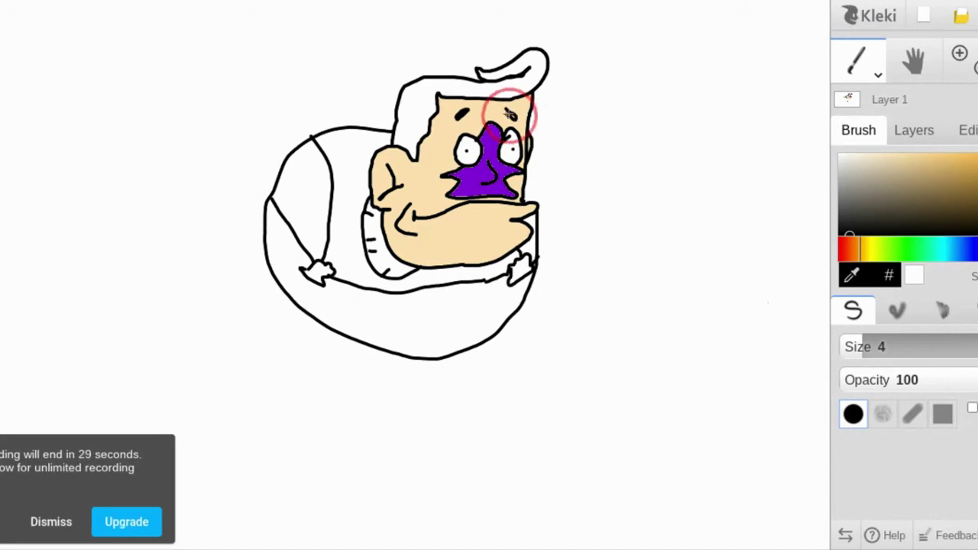
left_click(51, 522)
mouse_move(275, 253)
left_mouse_down()
mouse_move(322, 290)
mouse_move(397, 307)
mouse_move(508, 293)
mouse_move(288, 299)
left_mouse_up()
mouse_move(408, 334)
left_mouse_down()
mouse_move(417, 304)
mouse_move(447, 304)
left_mouse_up()
- Fill the man's shirt, sleeve and the strip above the belt with orange
key("alt")
left_click(853, 65)
left_click(856, 102)
left_click(348, 186)
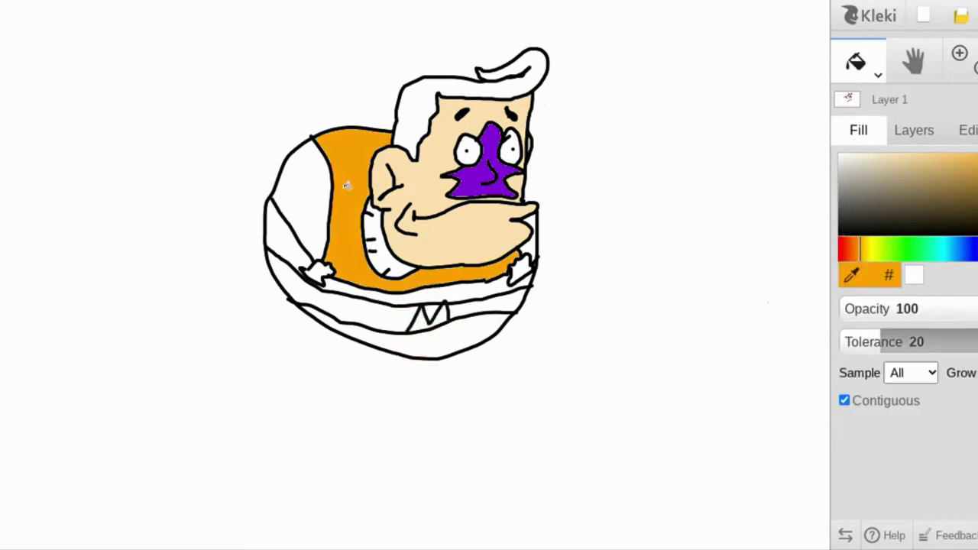
left_click(291, 217)
left_click(284, 234)
left_click(462, 292)
left_click(533, 240)
- Fill the man's collar with the light peach of the face
left_click(922, 160)
left_click(852, 276)
left_click(428, 239)
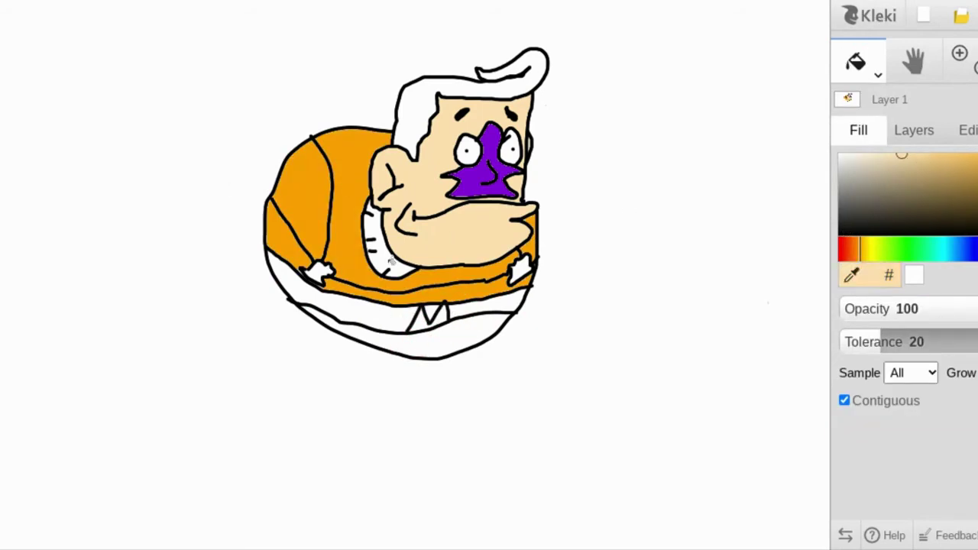
left_click(374, 230)
- Fill the belt on both sides of the M emblem with bright yellow
left_click(871, 253)
left_click(976, 156)
left_click(359, 310)
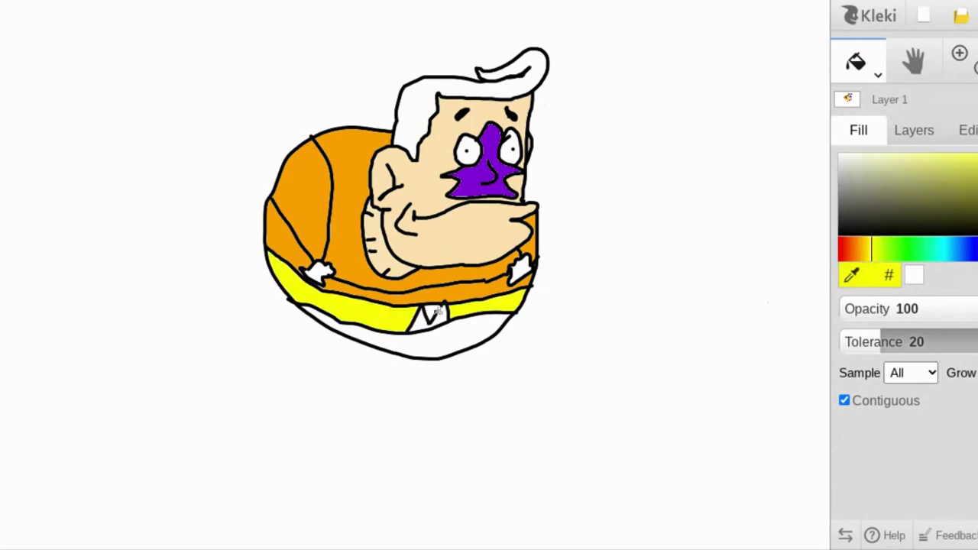
- Fill the area below the man's belt and add short brush strokes across it
left_click_drag(926, 207, 819, 235)
left_click(489, 323)
left_click(910, 249)
left_click(852, 69)
left_click_drag(449, 330, 481, 324)
left_click_drag(389, 347, 418, 341)
left_click(878, 73)
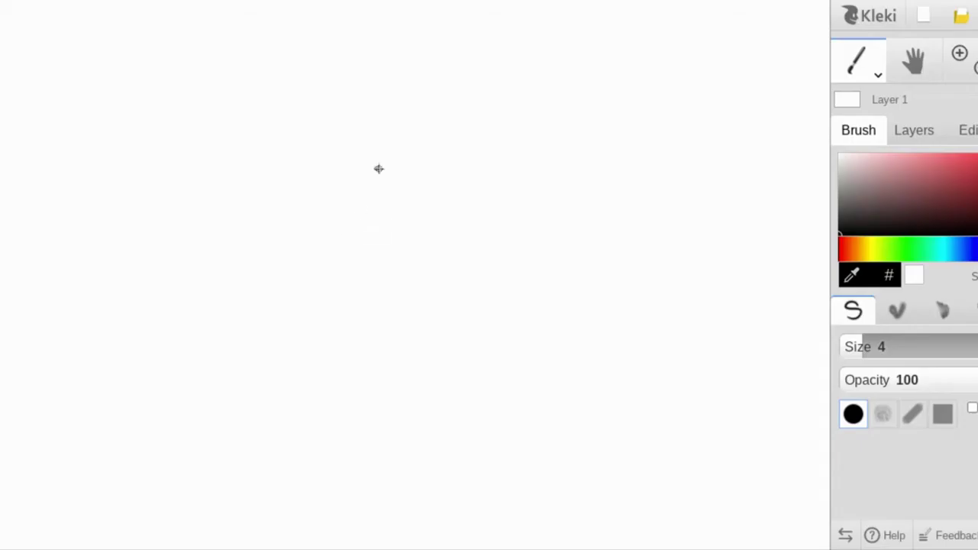
left_click_drag(377, 168, 393, 155)
key("ctrl+z")
mouse_move(460, 177)
left_mouse_down()
mouse_move(531, 277)
mouse_move(451, 178)
left_mouse_up()
key("ctrl+z")
mouse_move(418, 171)
left_mouse_down()
mouse_move(380, 312)
mouse_move(418, 172)
left_mouse_up()
mouse_move(425, 192)
left_mouse_down()
mouse_move(315, 245)
mouse_move(346, 207)
left_mouse_up()
key("ctrl+z")
mouse_move(383, 162)
left_mouse_down()
mouse_move(488, 246)
mouse_move(477, 149)
left_mouse_up()
key("ctrl+z")
mouse_move(356, 154)
left_mouse_down()
mouse_move(395, 316)
mouse_move(213, 166)
mouse_move(195, 253)
left_mouse_up()
key("ctrl+z")
mouse_move(426, 122)
left_mouse_down()
mouse_move(280, 243)
mouse_move(390, 130)
mouse_move(314, 168)
mouse_move(426, 183)
mouse_move(400, 131)
mouse_move(491, 238)
left_mouse_up()
key("ctrl+z")
key("ctrl+z")
key("ctrl+z")
key("ctrl+z")
mouse_move(448, 190)
left_mouse_down()
mouse_move(319, 276)
mouse_move(356, 220)
left_mouse_up()
key("e")
left_click_drag(448, 192, 403, 193)
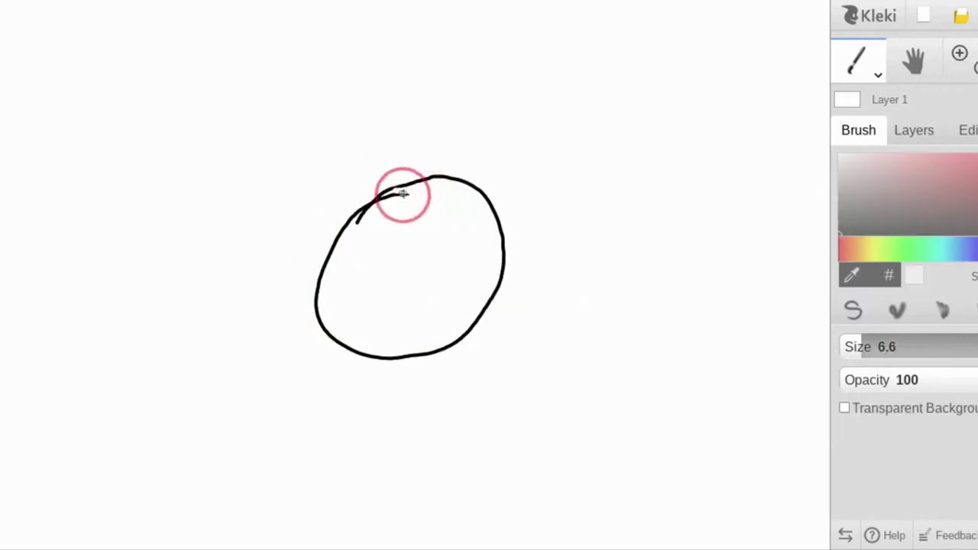
key("ctrl+z")
key("ctrl+z")
left_click(854, 310)
mouse_move(417, 156)
left_mouse_down()
mouse_move(477, 271)
mouse_move(406, 157)
left_mouse_up()
key("ctrl+z")
- Draw a large round black head outline, tidy its line, and add a narrow upright oval eye inside it
mouse_move(385, 172)
left_mouse_down()
mouse_move(284, 252)
mouse_move(348, 171)
mouse_move(360, 175)
mouse_move(345, 176)
left_mouse_up()
key("e")
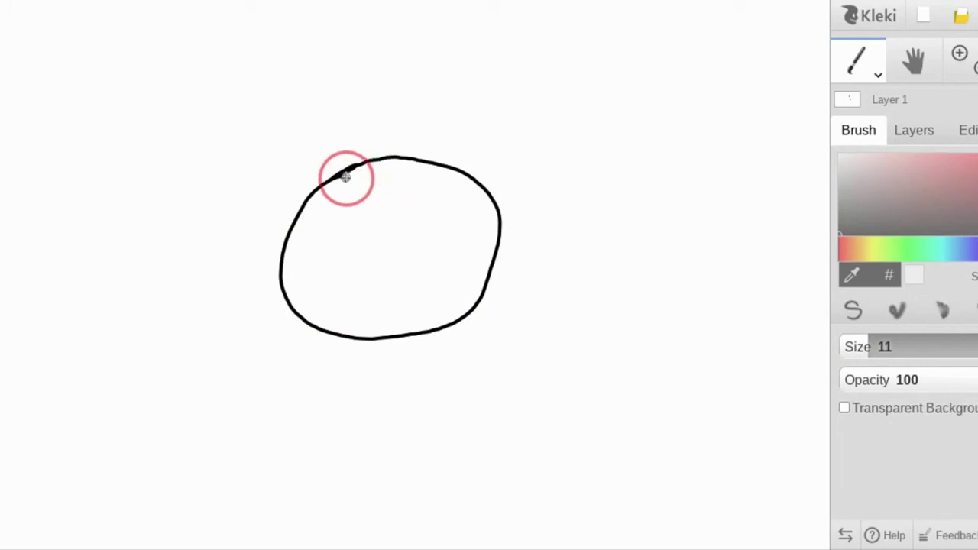
key("b")
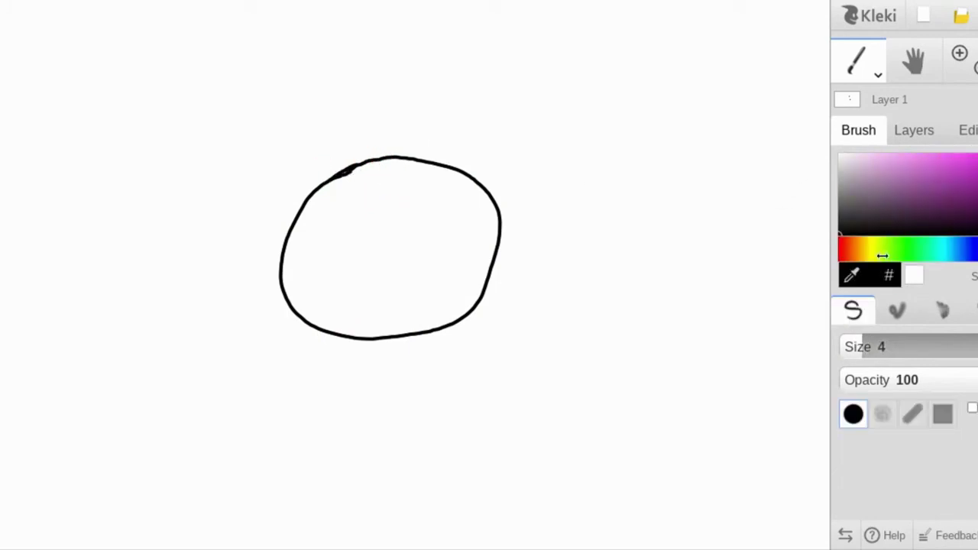
left_click_drag(344, 225, 345, 212)
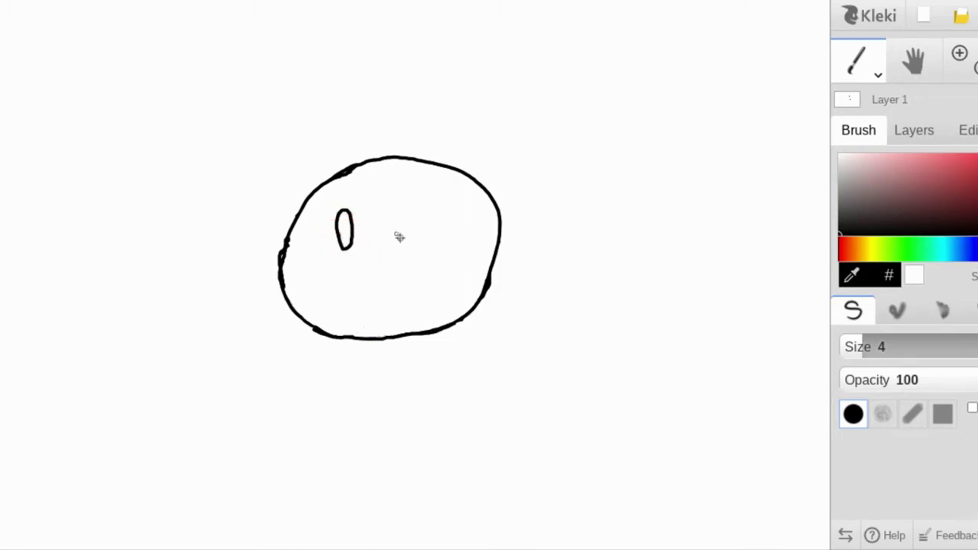
- Draw the second upright oval eye, outline a small highlight in each eye, and fill both eyes black around the white highlights
mouse_move(409, 217)
left_mouse_down()
mouse_move(398, 218)
mouse_move(411, 233)
left_mouse_up()
left_click_drag(344, 220, 352, 229)
key("g")
left_click(411, 236)
left_click(347, 233)
- Draw a small open mouth with a flat top and rounded bottom in black brush, just below and between the eyes
key("b")
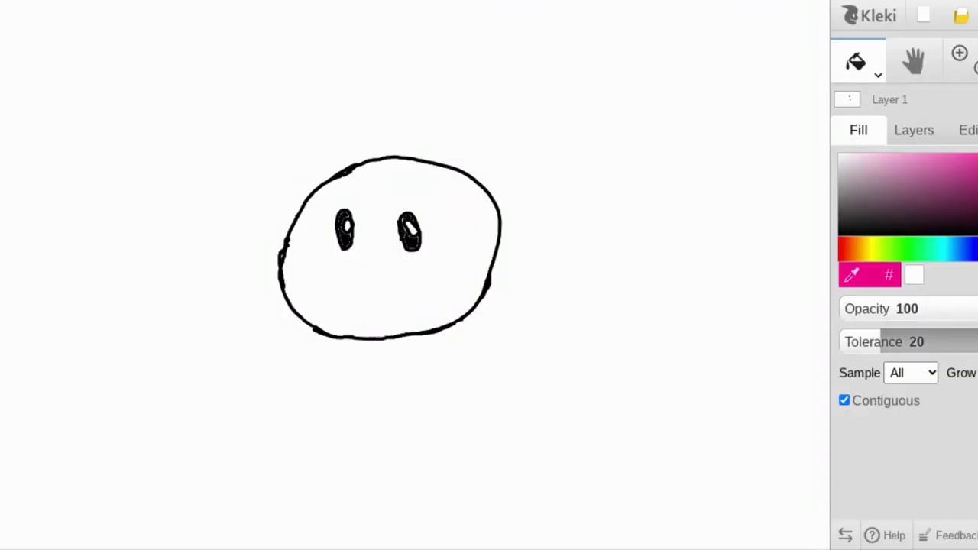
left_click(856, 69)
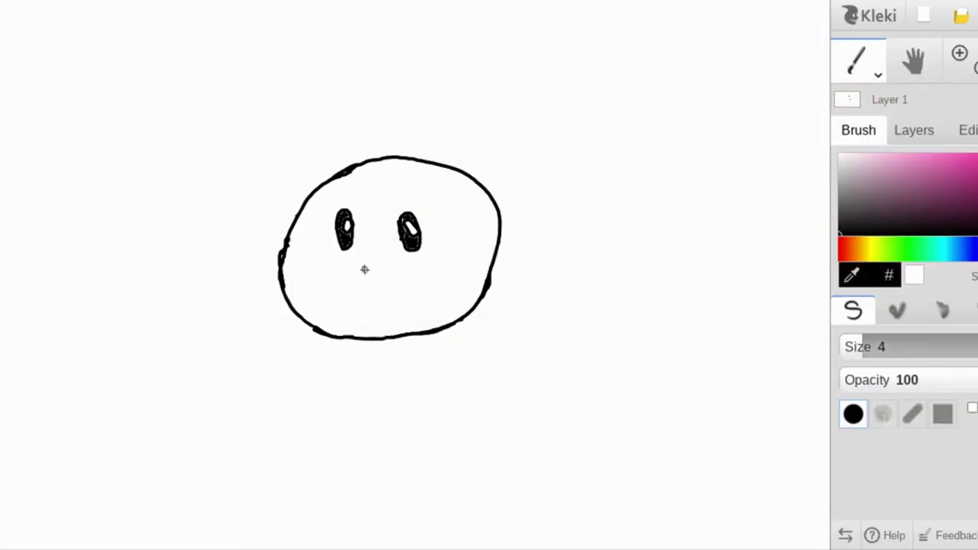
left_click_drag(356, 263, 386, 264)
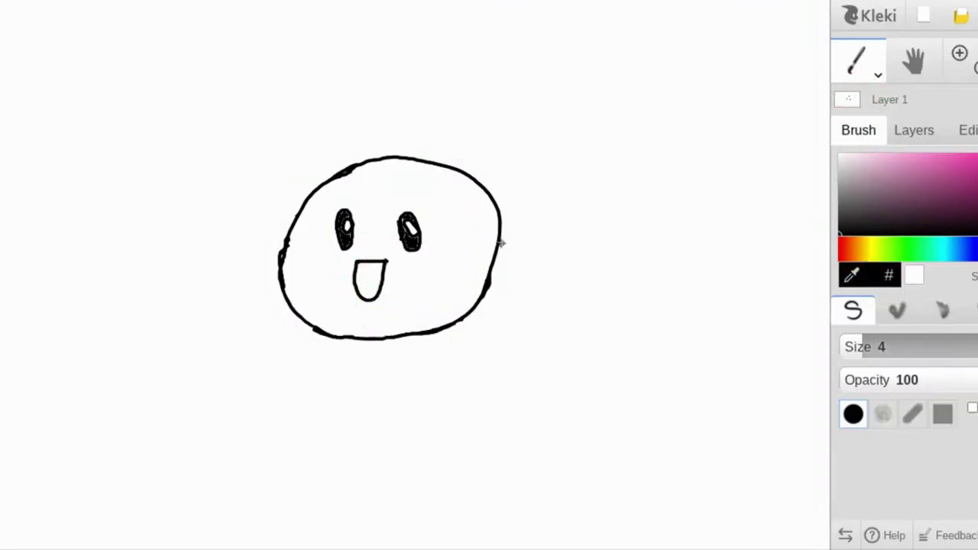